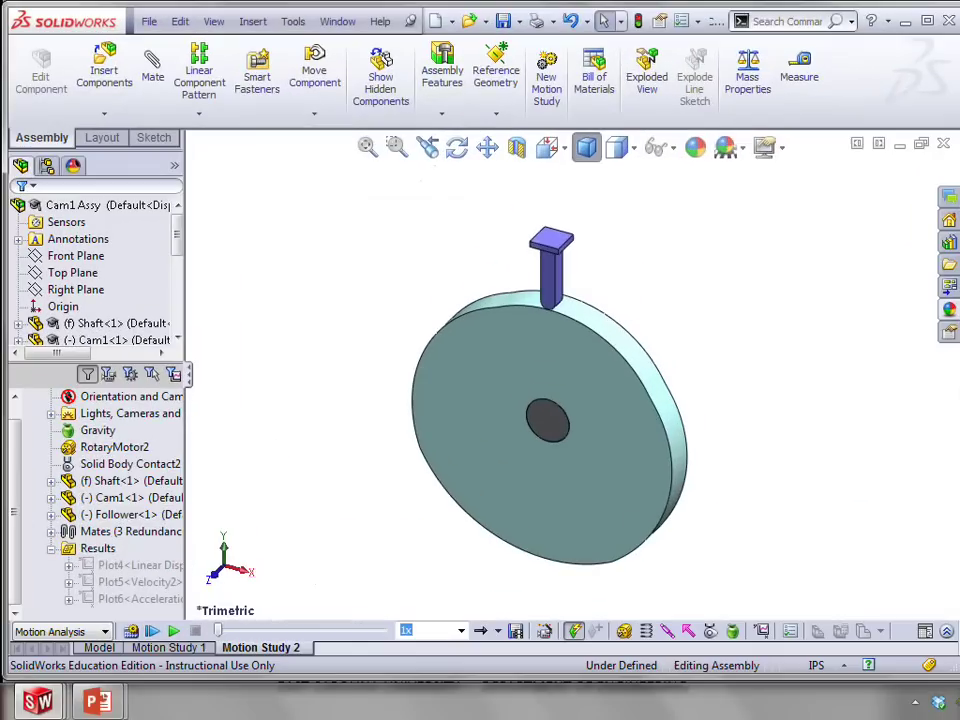
Replay Motion Study 2 from the start so the cam turns beneath the follower.
left_click(153, 633)
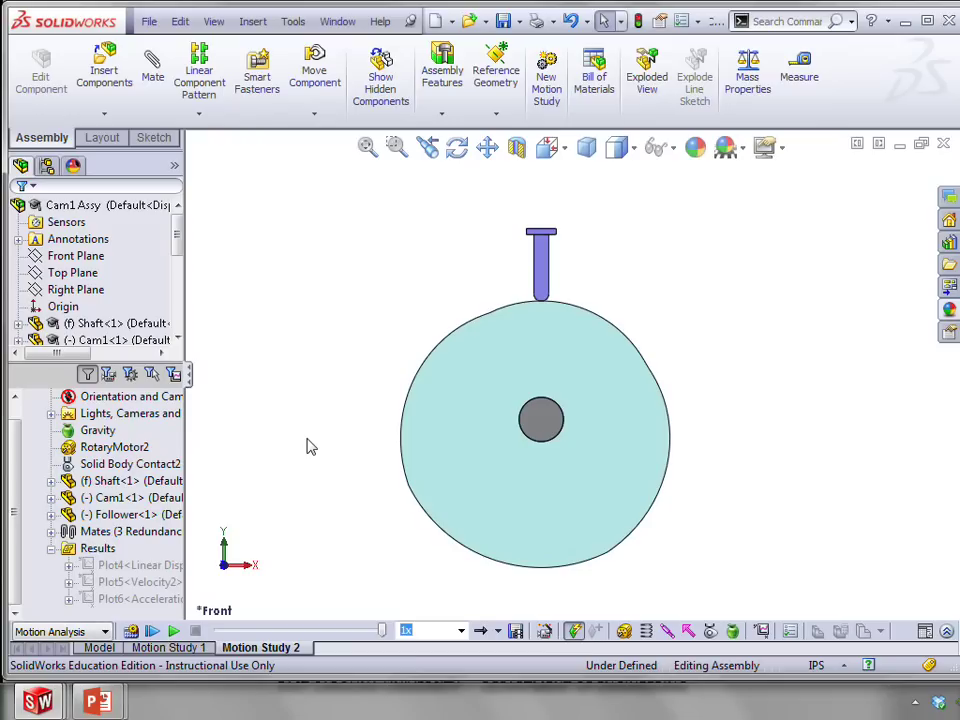
Switch from SolidWorks to the PowerPoint slideshow window.
key("super+Tab")
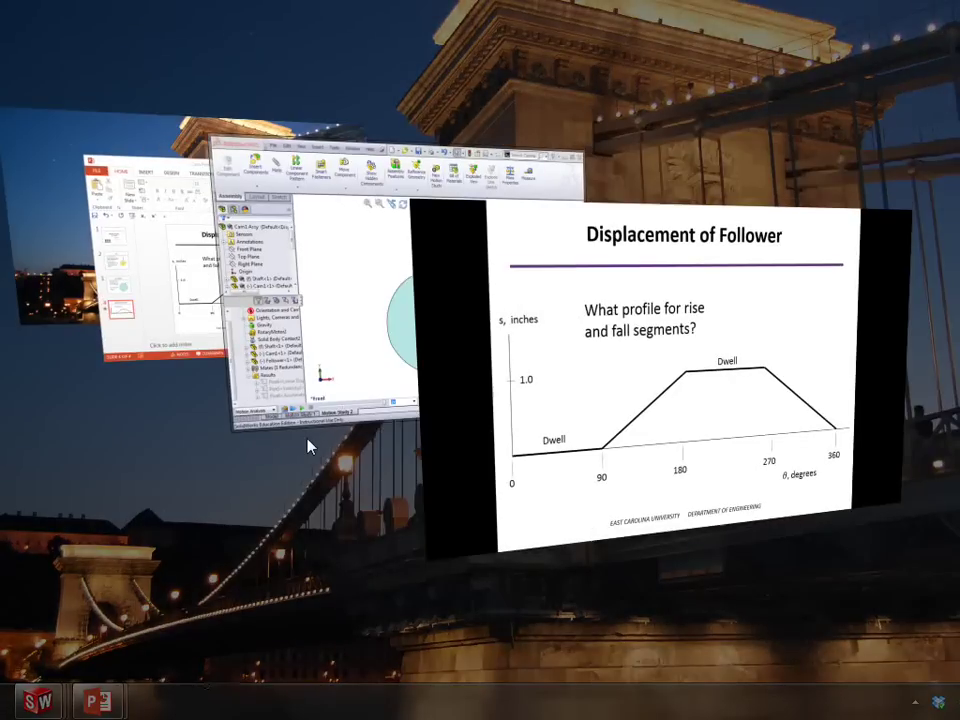
key("super+Tab")
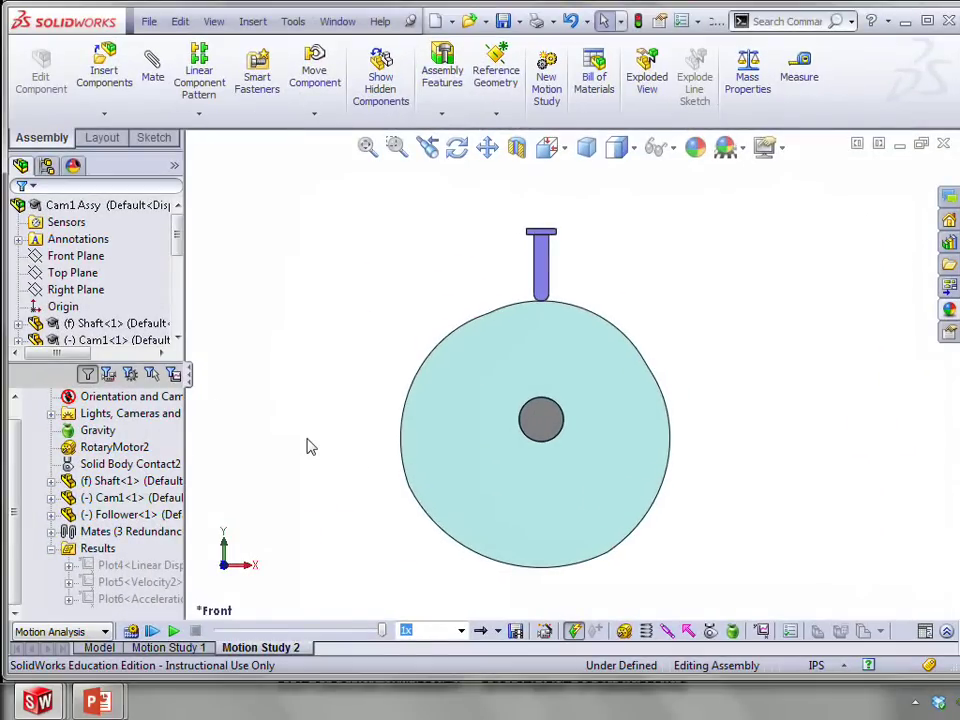
Return to the cam assembly in SolidWorks and run Motion Study 1.
left_click(156, 646)
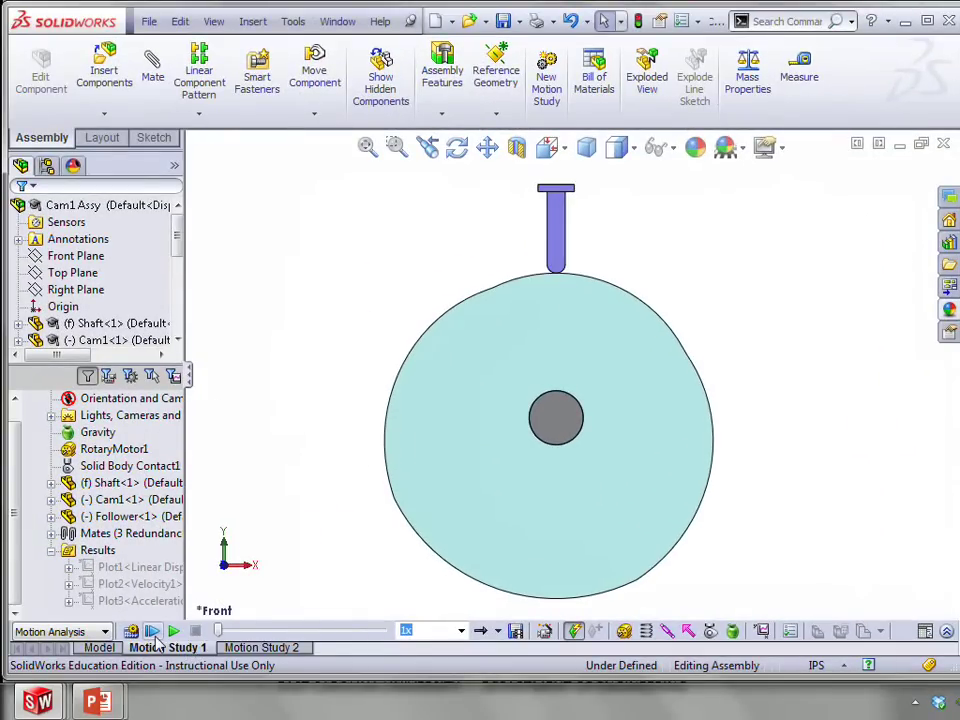
left_click(152, 631)
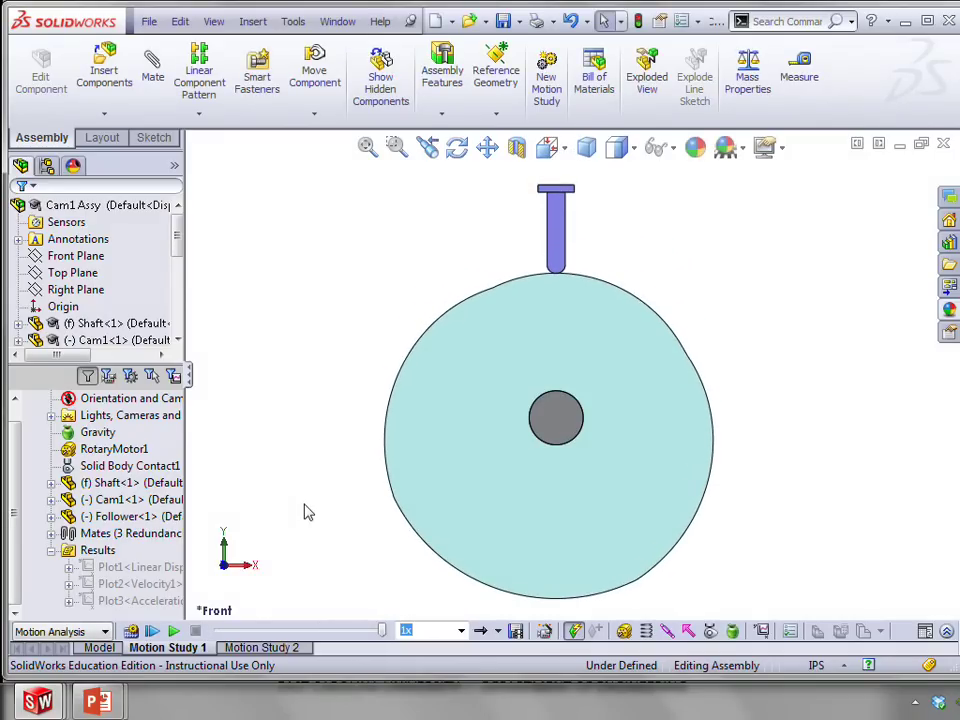
Display Plot1, the follower displacement graph rising from 5.2 to 6.2 inch.
right_click(167, 569)
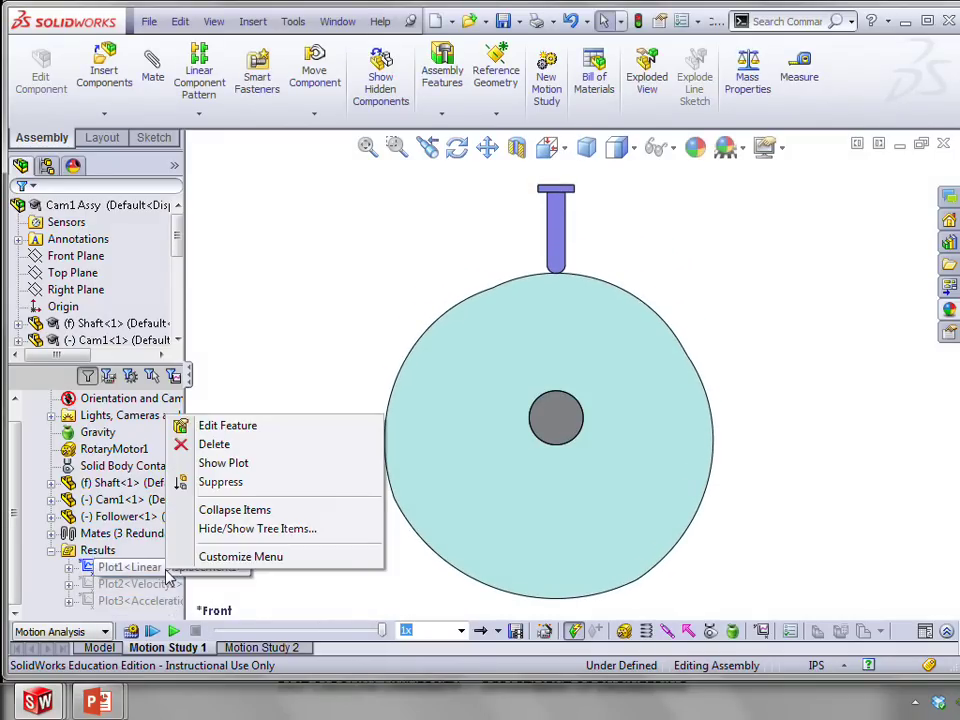
left_click(230, 465)
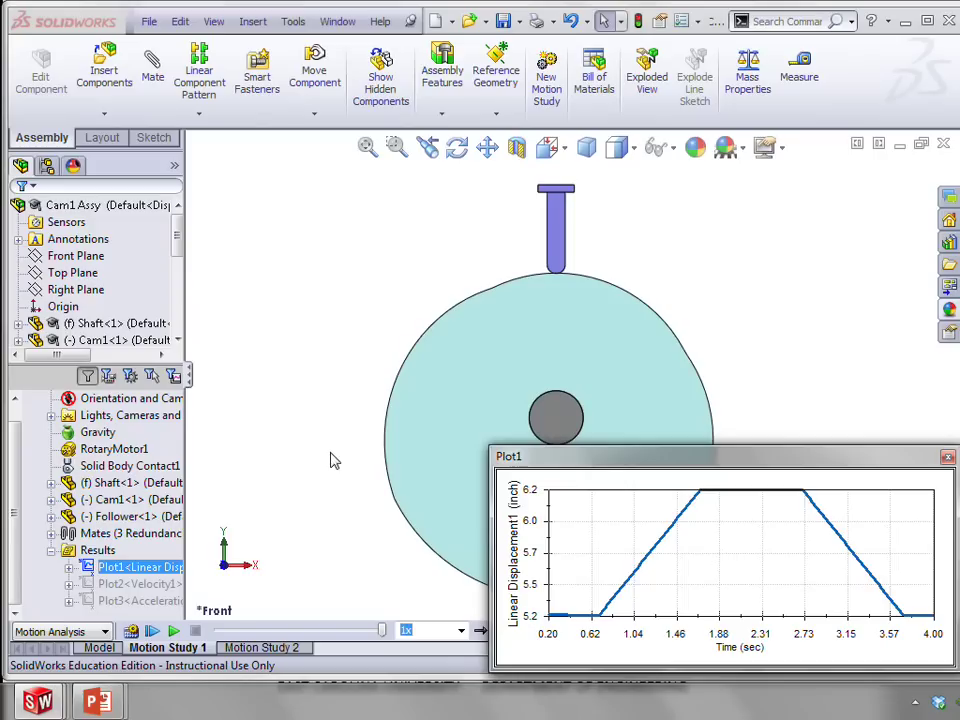
left_click(170, 585, "ctrl")
Show the Plot2 velocity graph, about ±1 inch/sec, and raise its window slightly.
right_click(170, 585)
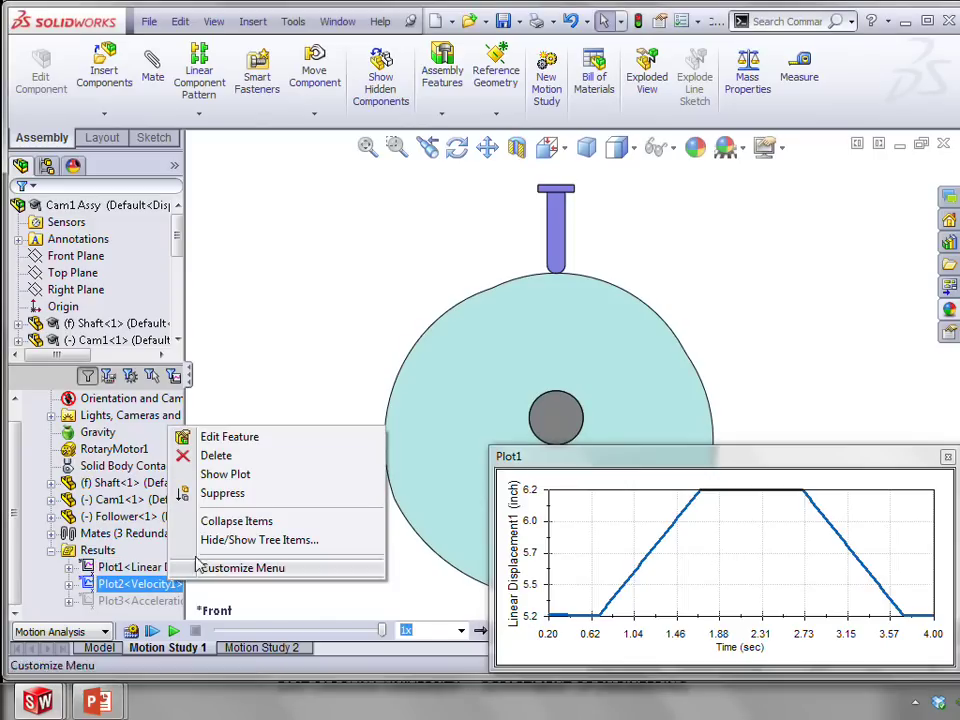
left_click(245, 476)
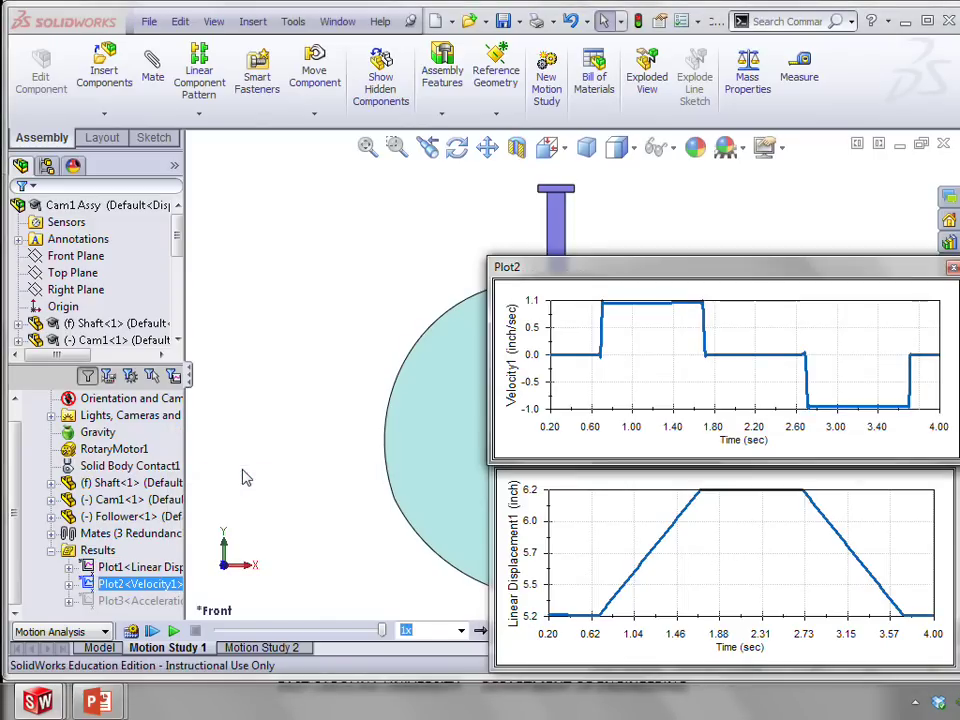
mouse_move(779, 283)
left_mouse_down()
mouse_move(780, 261)
mouse_move(780, 270)
left_mouse_up()
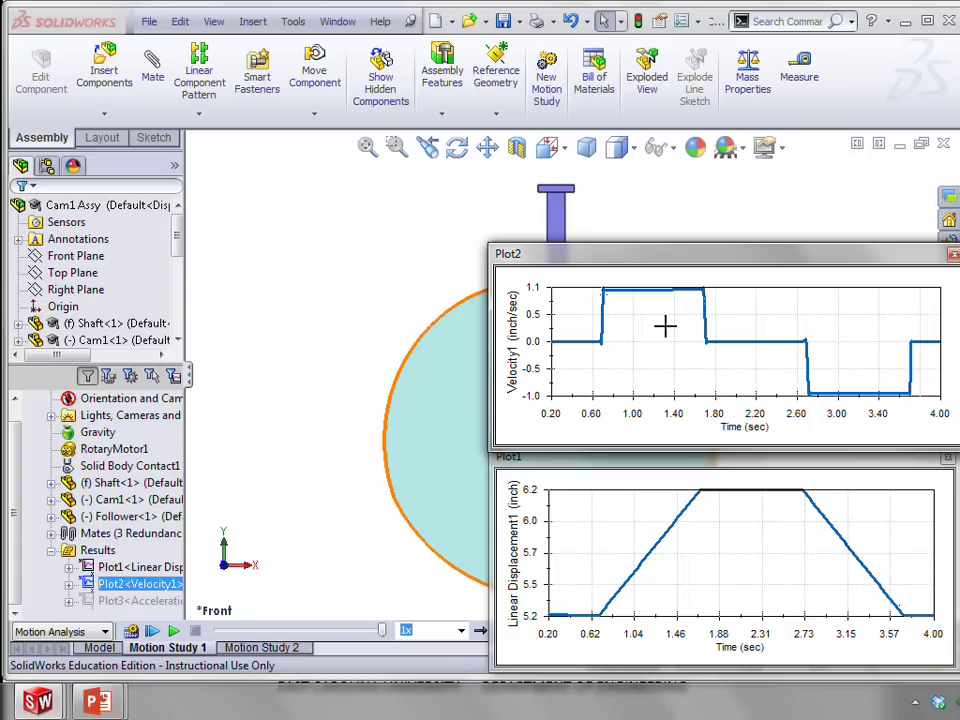
Display the Plot3 acceleration graph with its ±90 inch/sec² spikes at each transition.
left_click(168, 601)
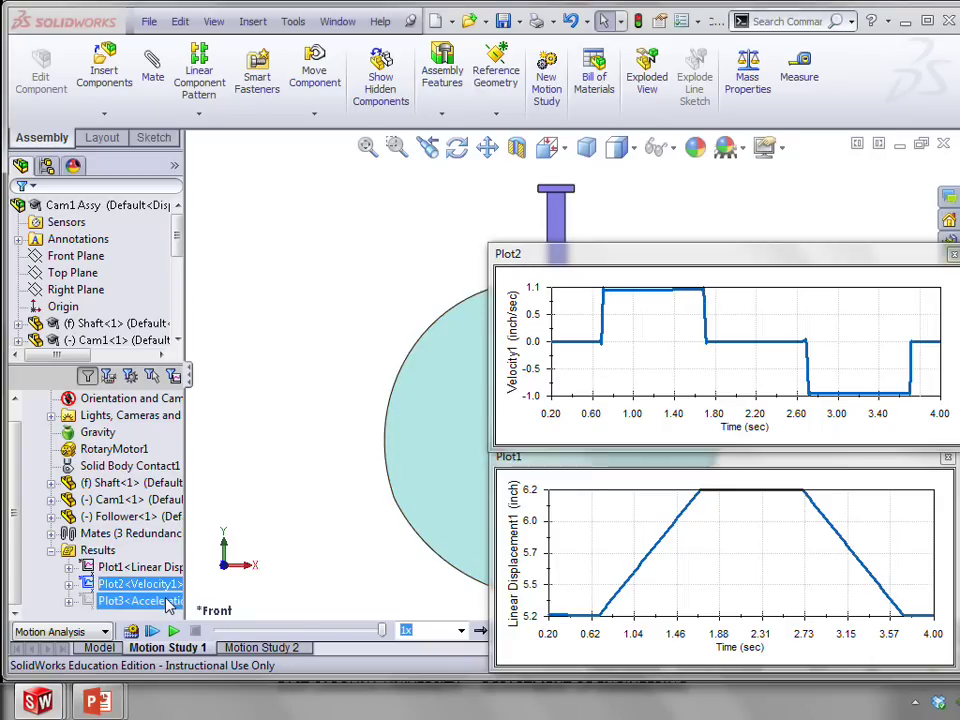
right_click(168, 601)
left_click(218, 492)
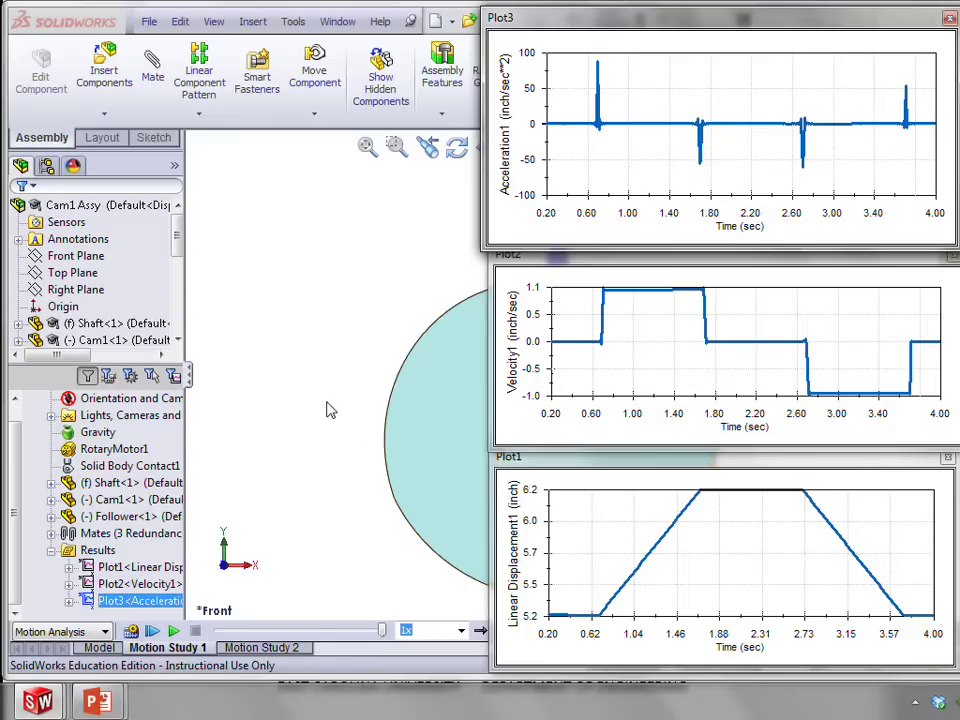
Switch to Cam1 Assy3, run its motion study, and show Plot3 acceleration stepping ±4 inch/sec².
left_click(340, 25)
left_click(390, 225)
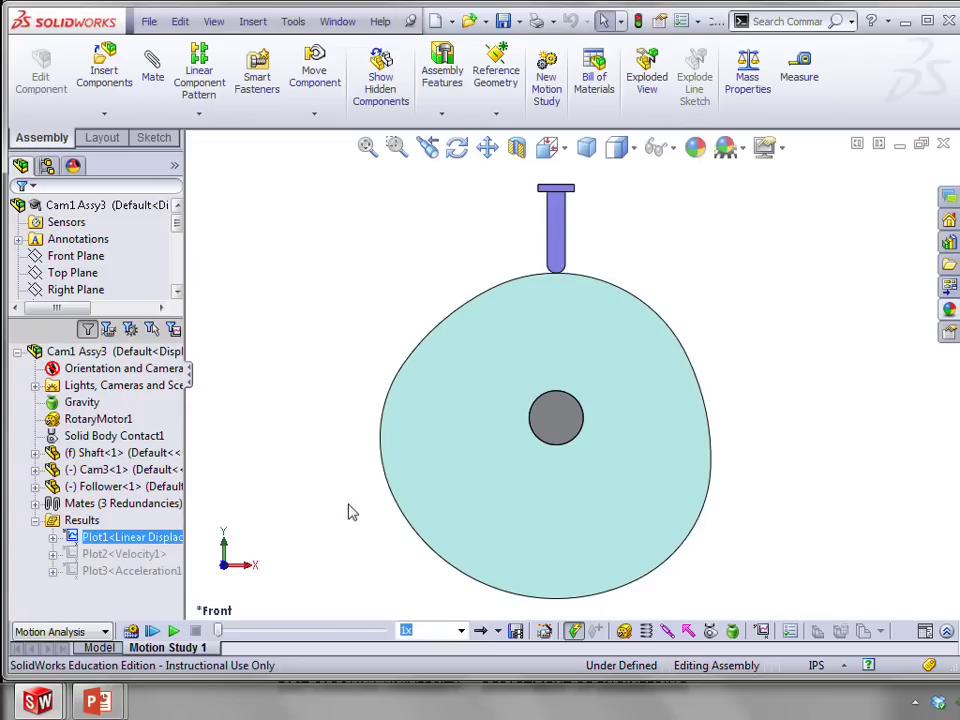
left_click(173, 631)
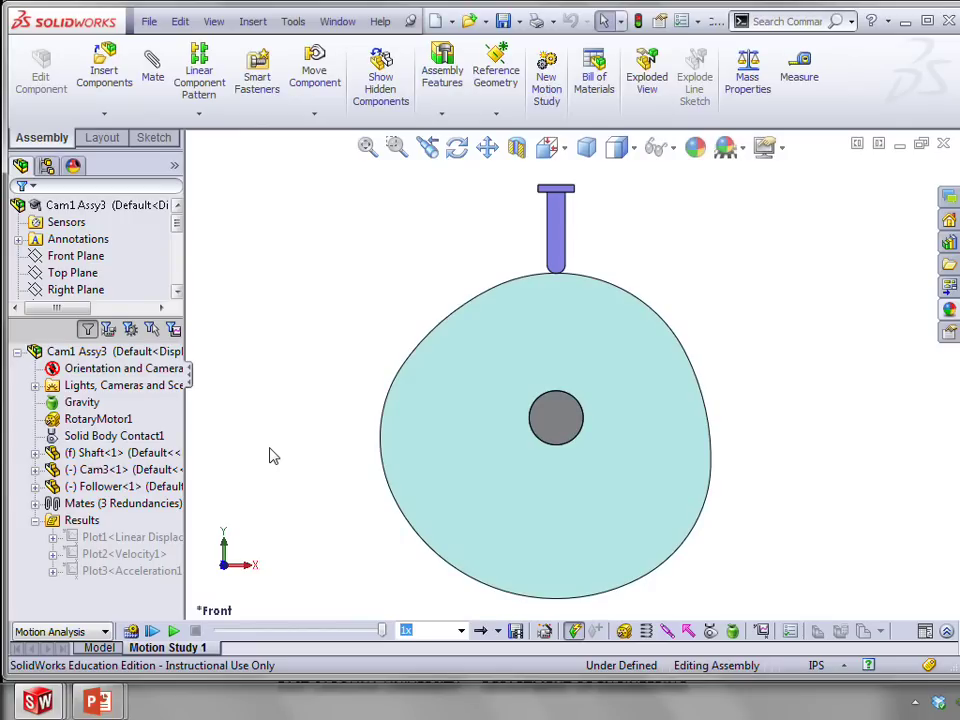
right_click(162, 573)
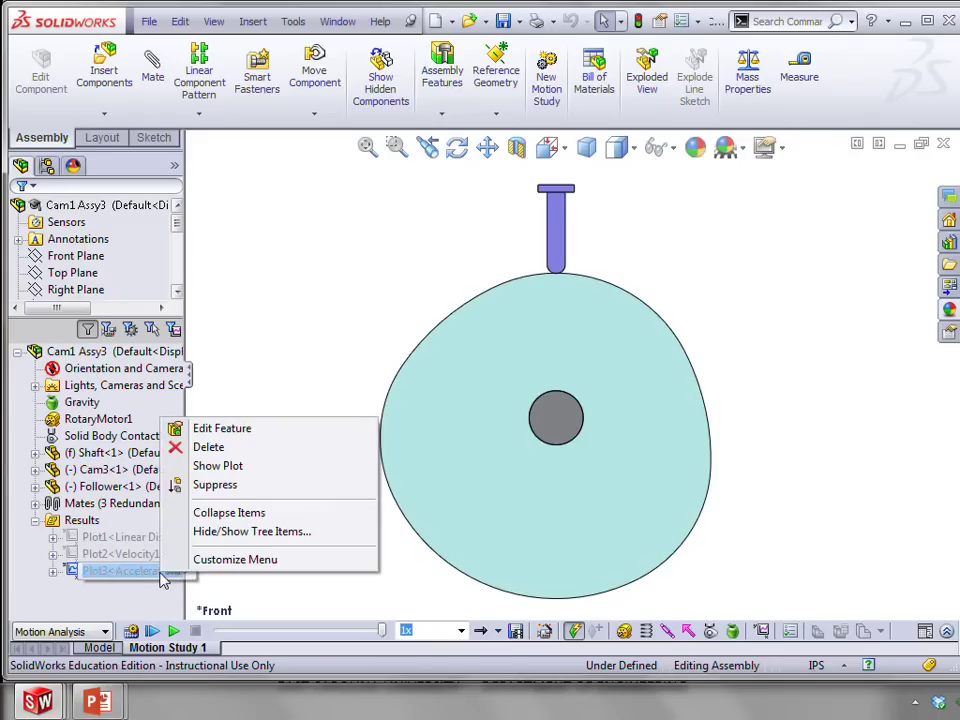
left_click(207, 467)
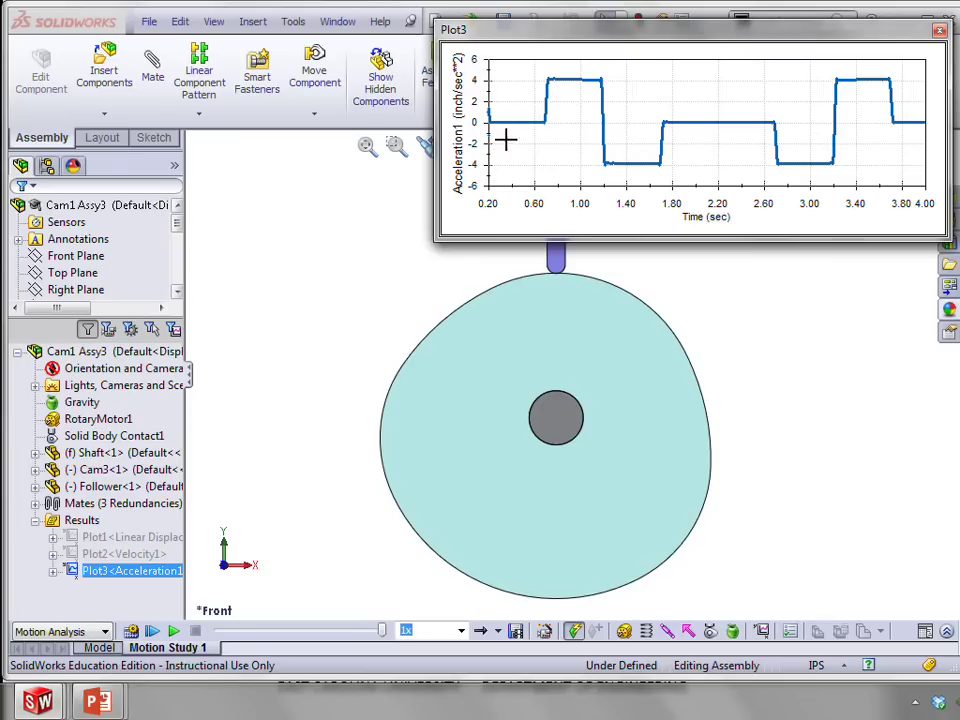
Show Cam1 Assy3's Plot2 velocity graph peaking at ±2.0 inch/sec and nudge it right.
right_click(156, 566)
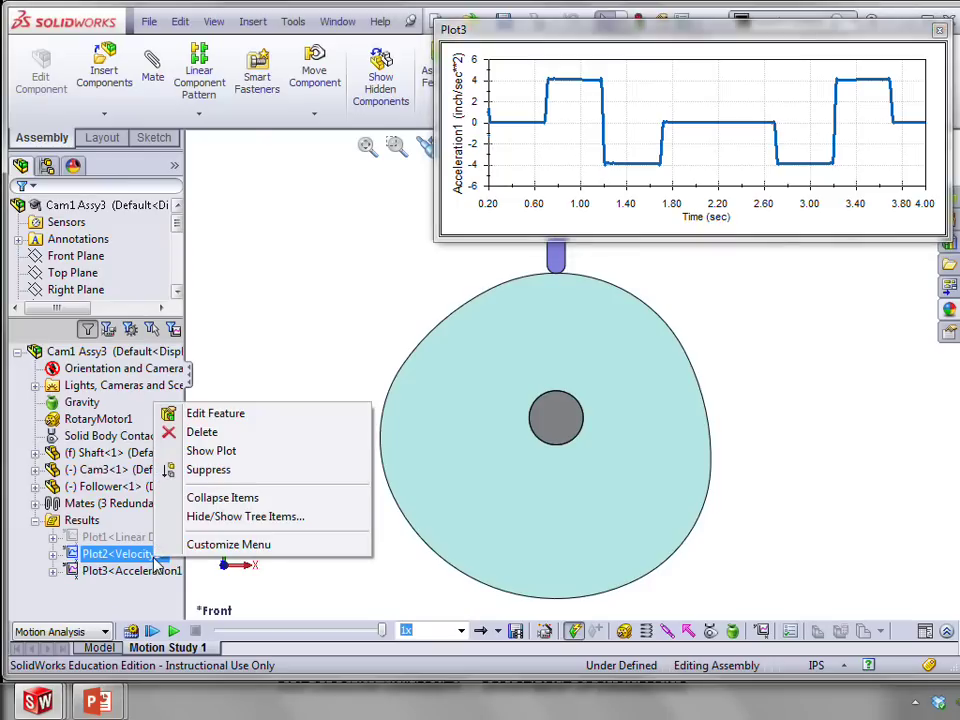
left_click(224, 451)
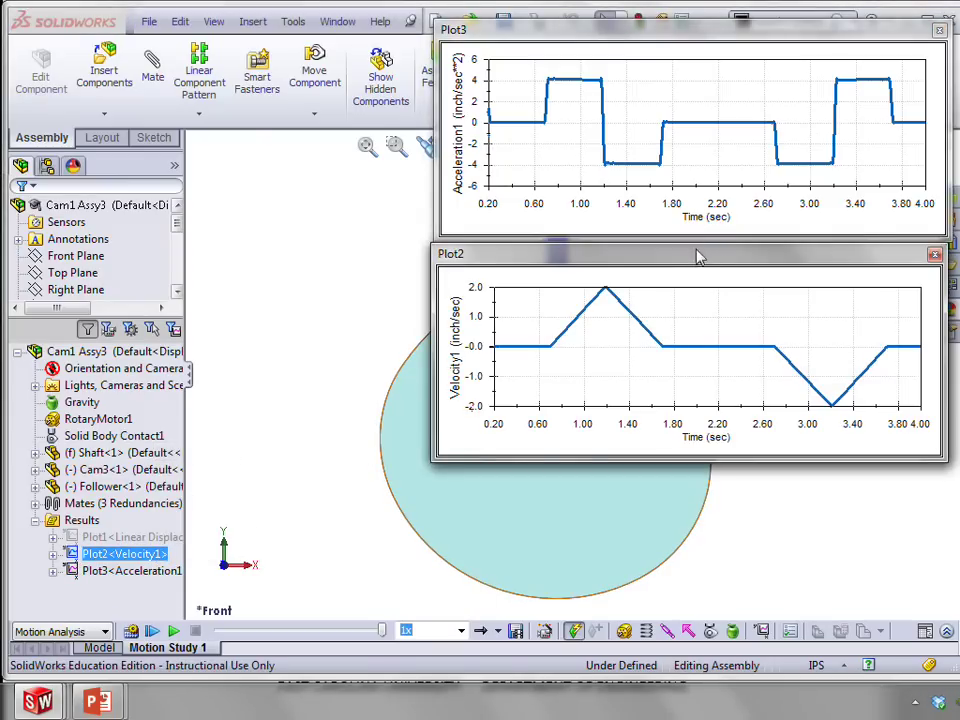
left_click_drag(696, 257, 711, 264)
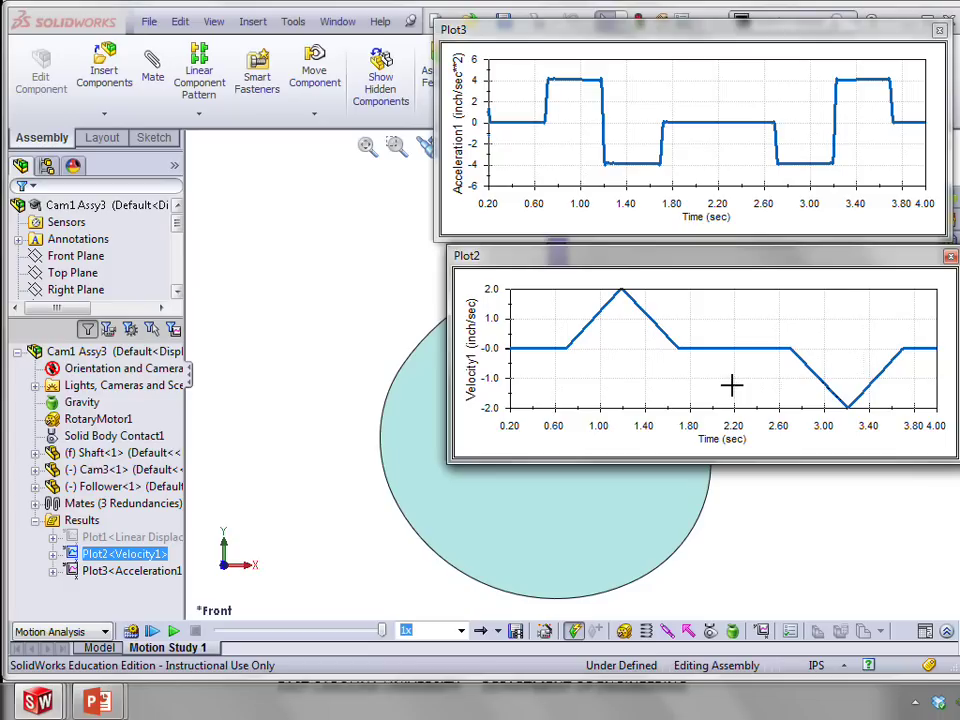
left_click(132, 538)
Show Cam1 Assy3's Plot1 displacement graph, then switch to the Cam1 Assy2 assembly.
right_click(136, 538)
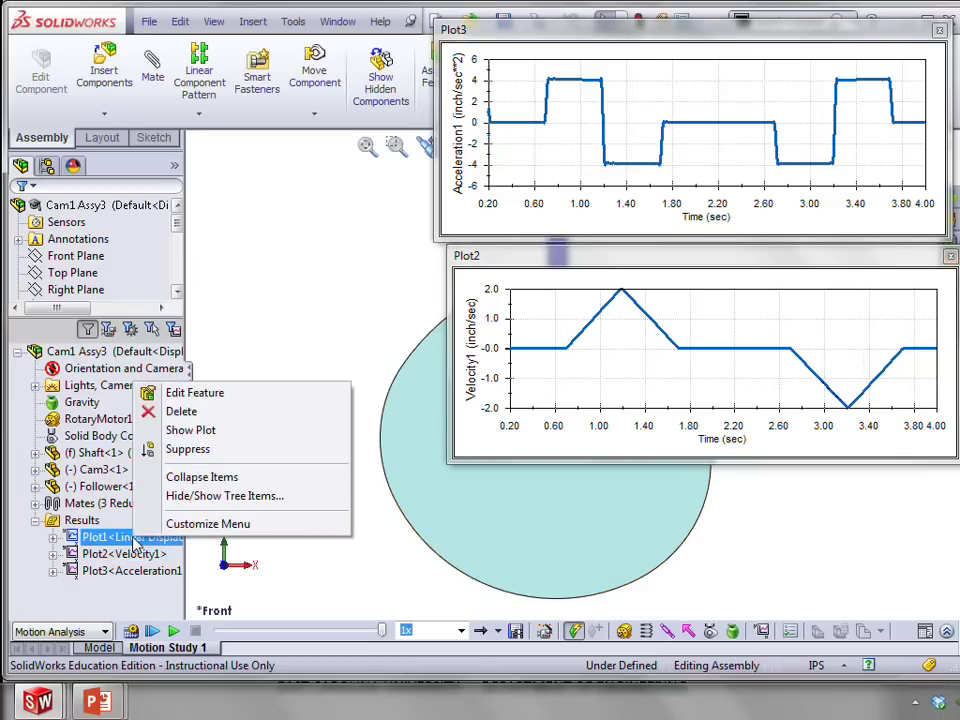
left_click(191, 430)
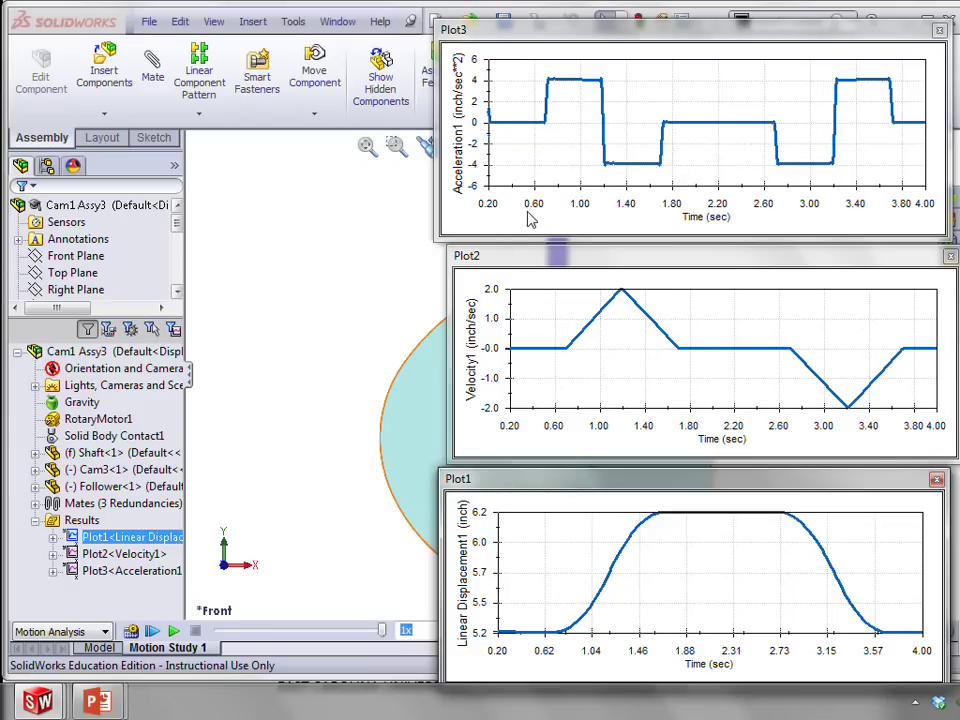
left_click(340, 22)
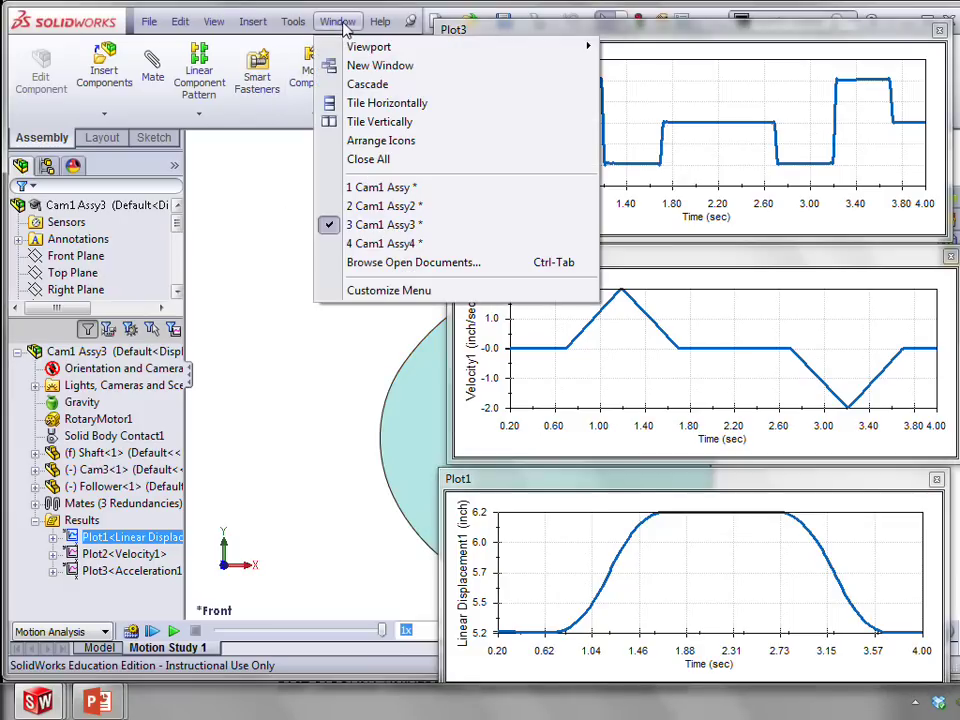
left_click(390, 207)
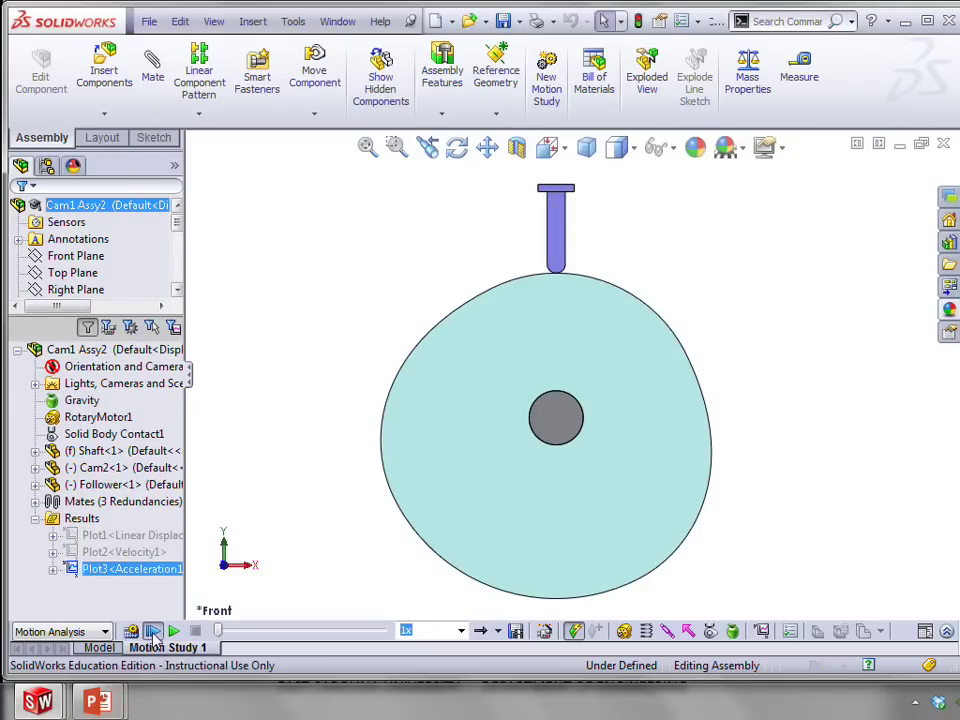
Run Cam1 Assy2's motion study and show its Plot2 velocity graph peaking near ±1.6 inch/sec.
left_click(152, 631)
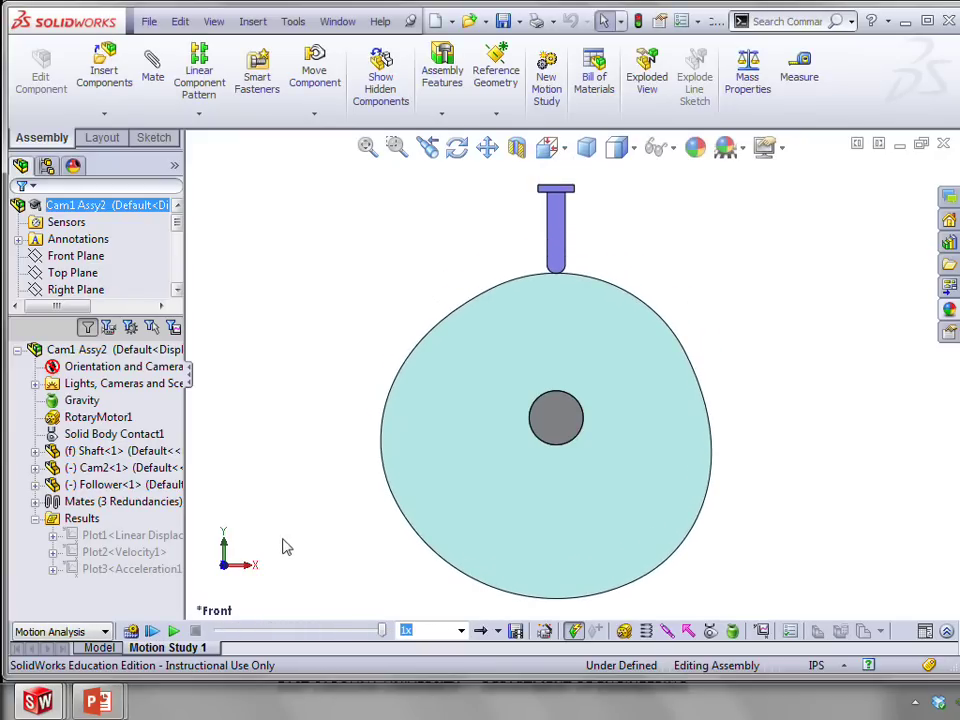
left_click(147, 556)
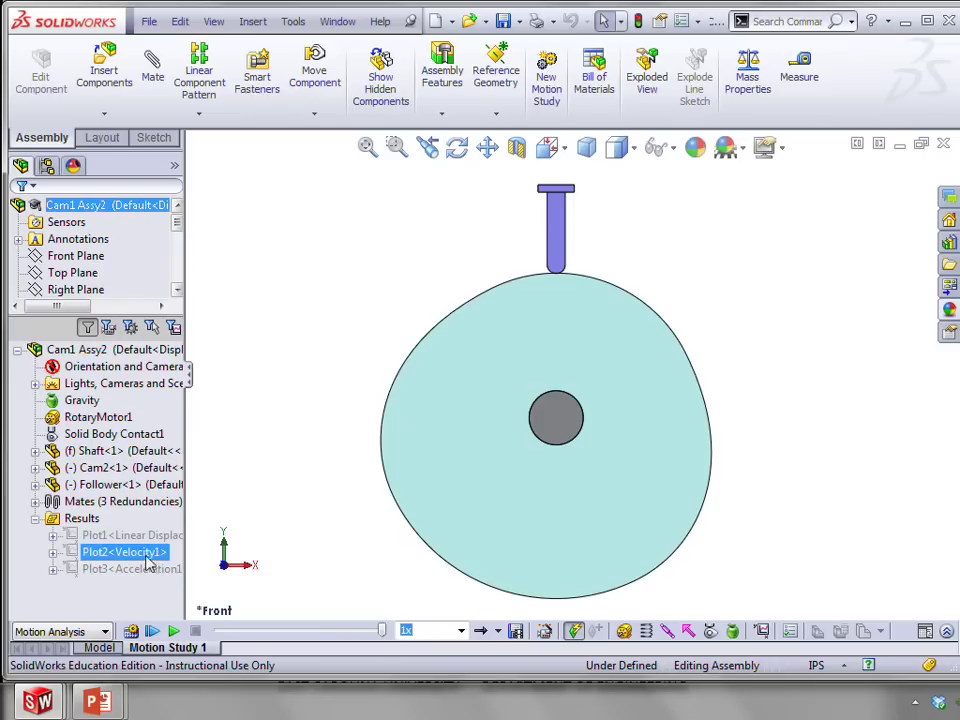
right_click(147, 556)
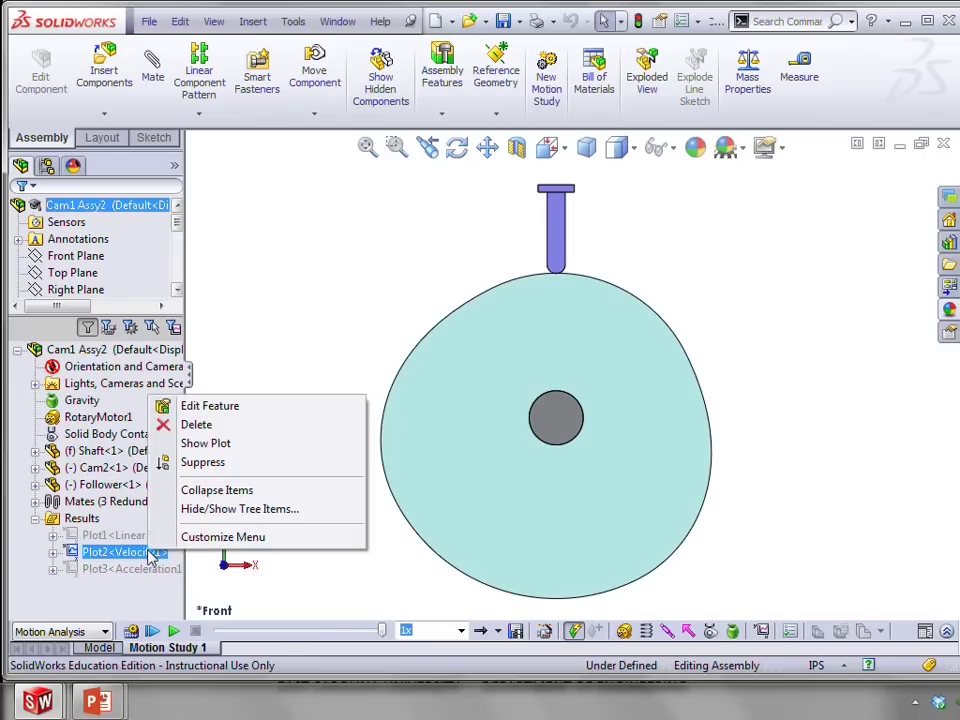
left_click(219, 452)
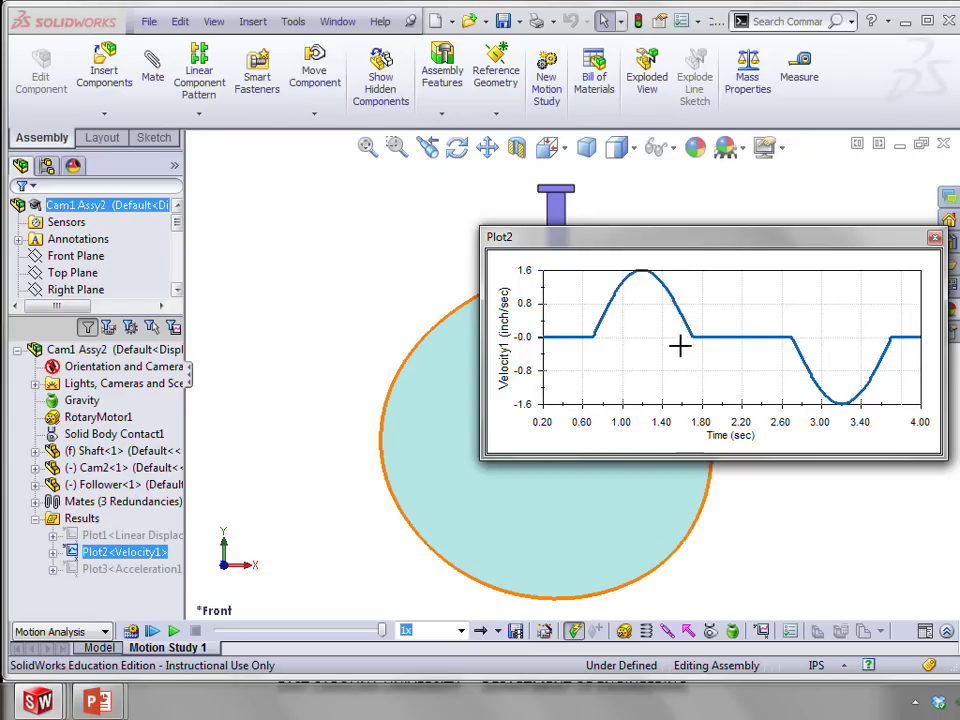
Show the Plot1 linear displacement graph and shift its window slightly down-left.
left_click(160, 537, "ctrl")
right_click(160, 537)
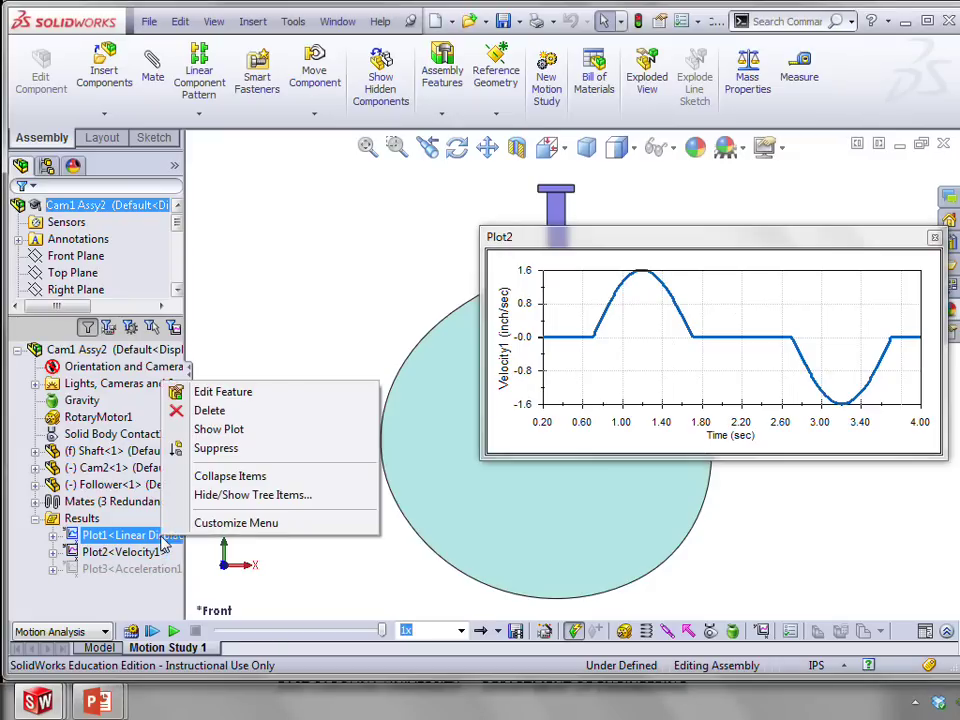
left_click(215, 432)
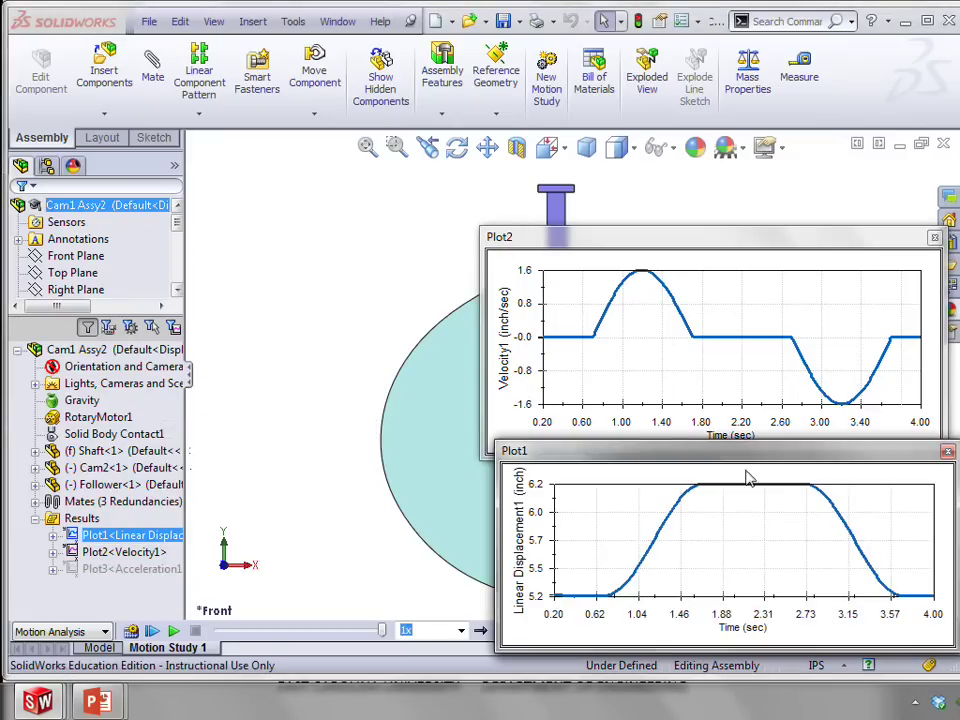
left_click_drag(750, 474, 739, 480)
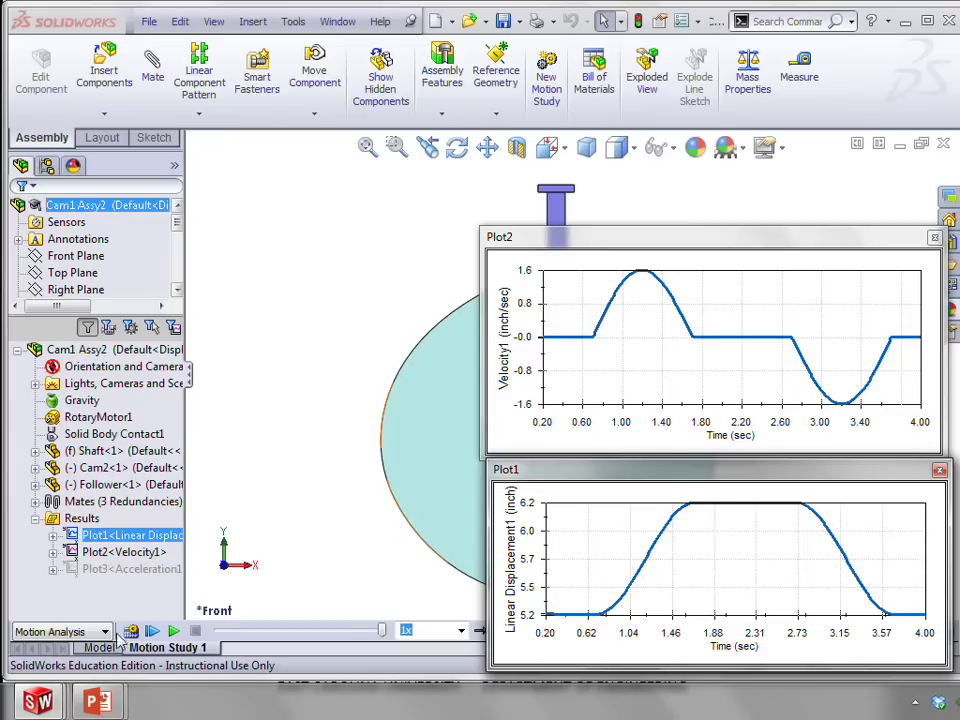
Show Cam1 Assy2's Plot3 acceleration graph with ±5 inch/sec² jumps, placed at the top.
right_click(145, 572)
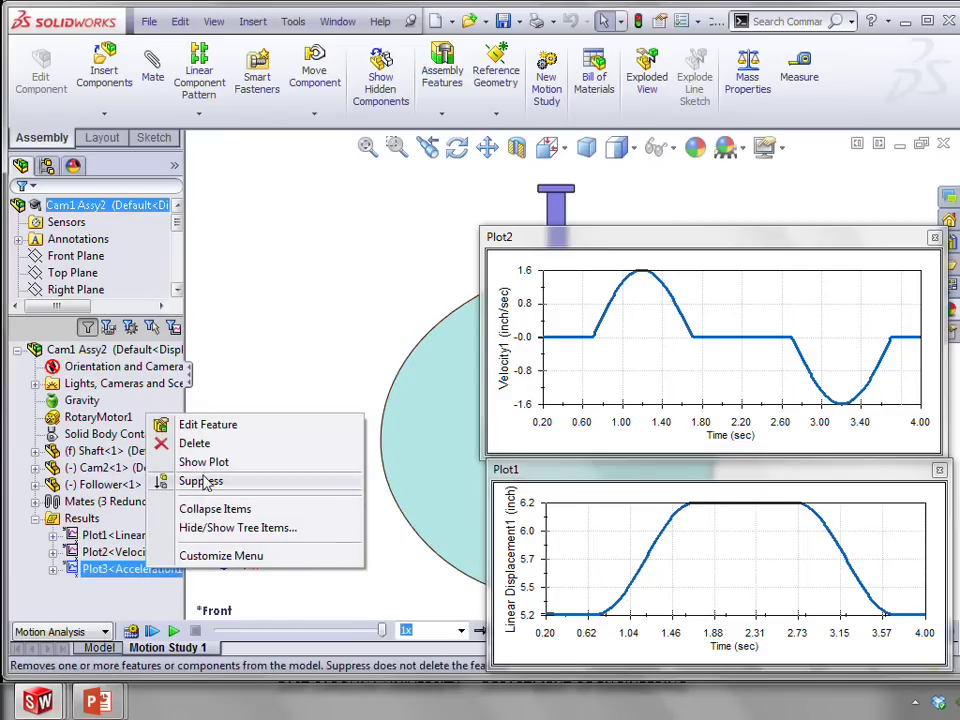
left_click(214, 470)
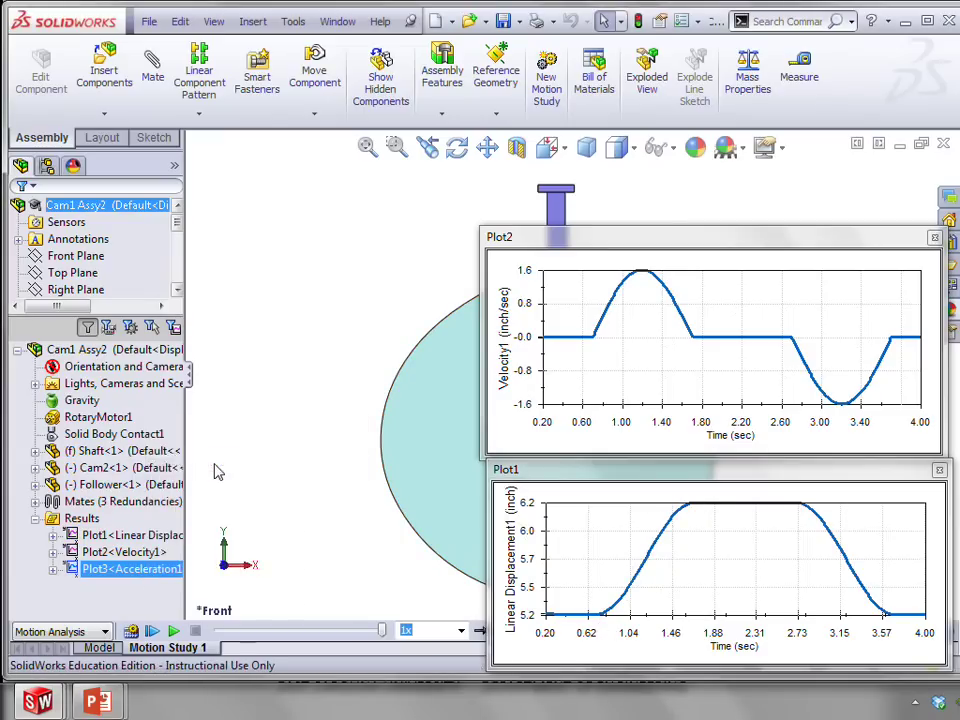
left_click_drag(697, 53, 688, 36)
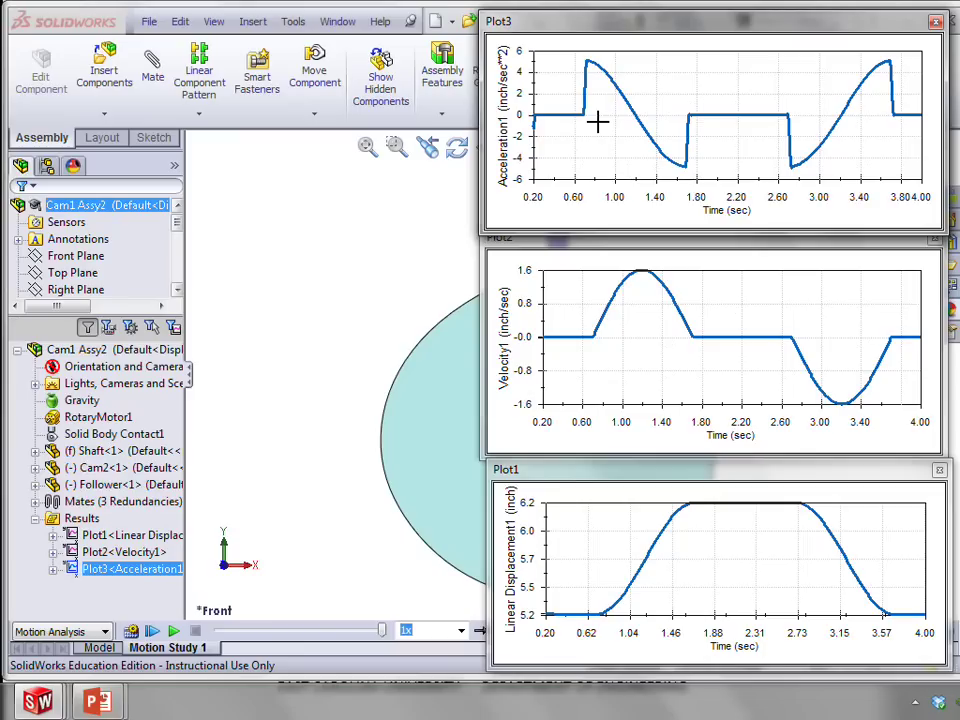
Switch to the Cam1 Assy4 assembly and close its Plot3 acceleration and Plot2 velocity windows.
left_click(340, 22)
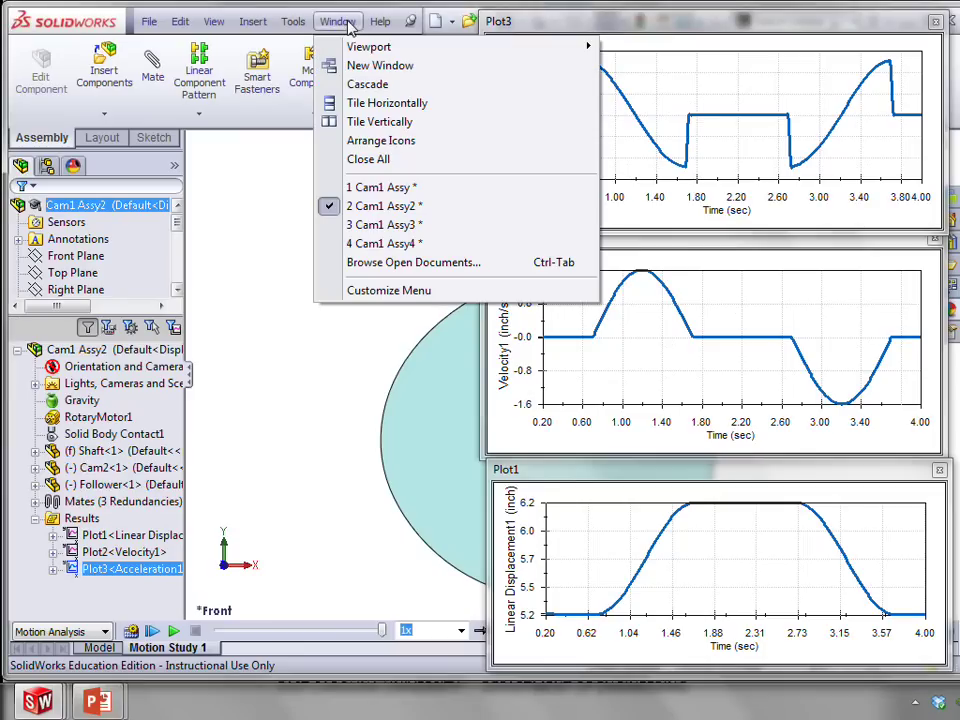
left_click(396, 244)
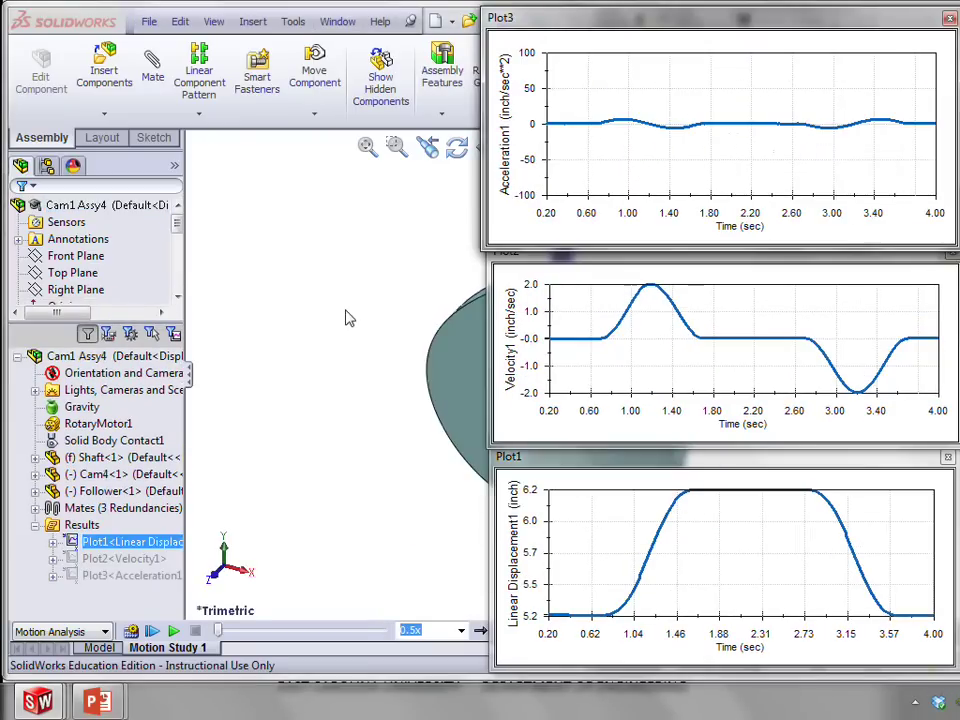
left_click(950, 20)
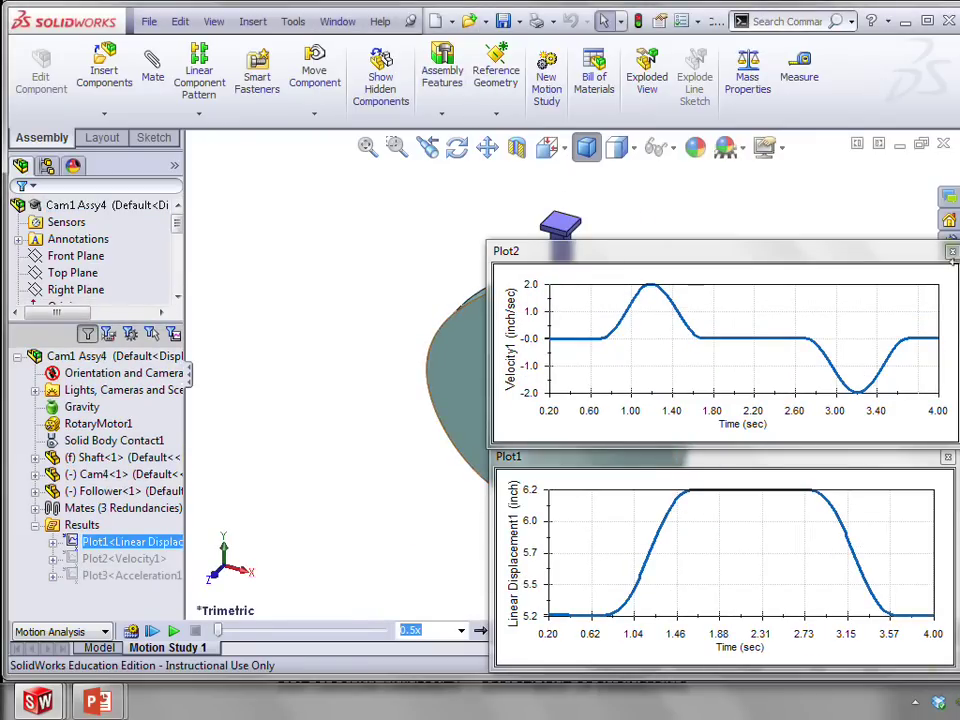
left_click(953, 255)
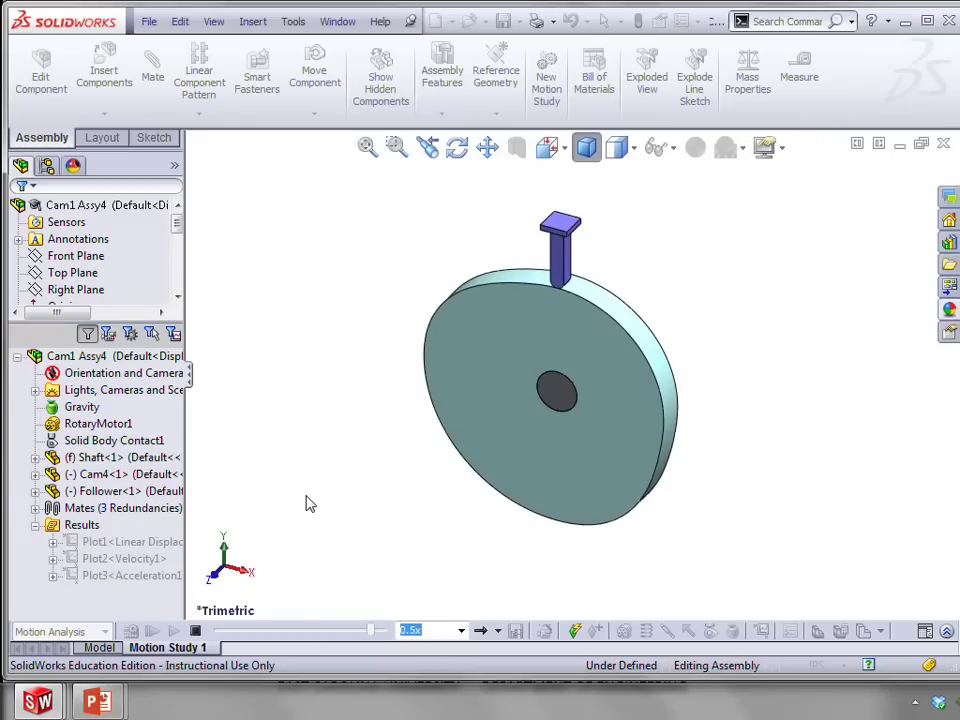
Show Cam1 Assy4's Plot3 acceleration graph, about ±6 inch/sec², and nudge its window slightly left.
right_click(140, 578)
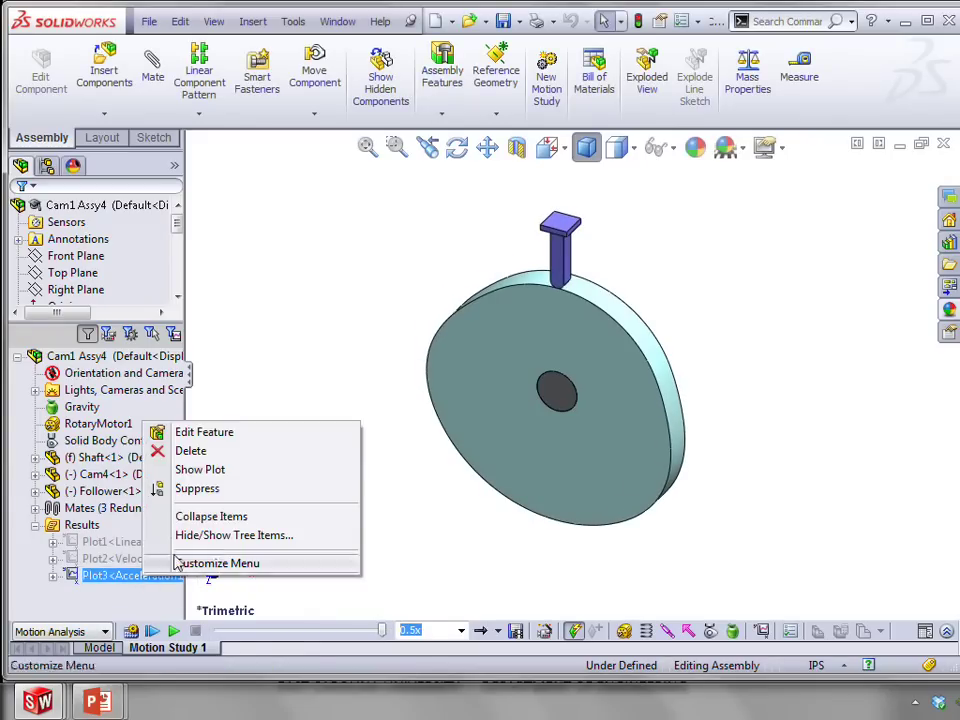
left_click(210, 471)
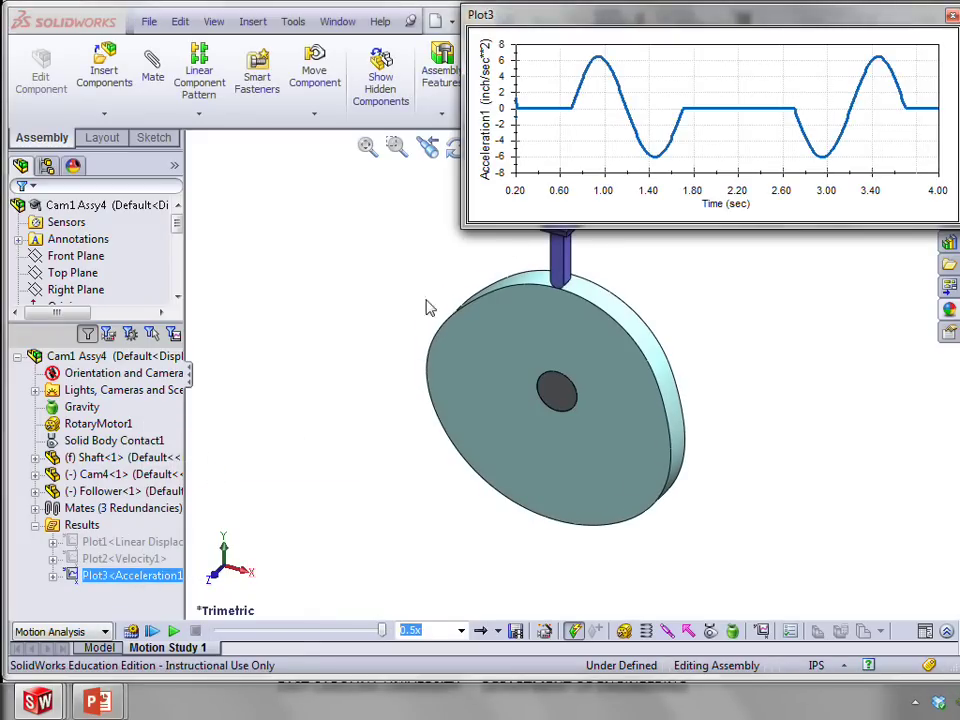
left_click_drag(677, 30, 671, 32)
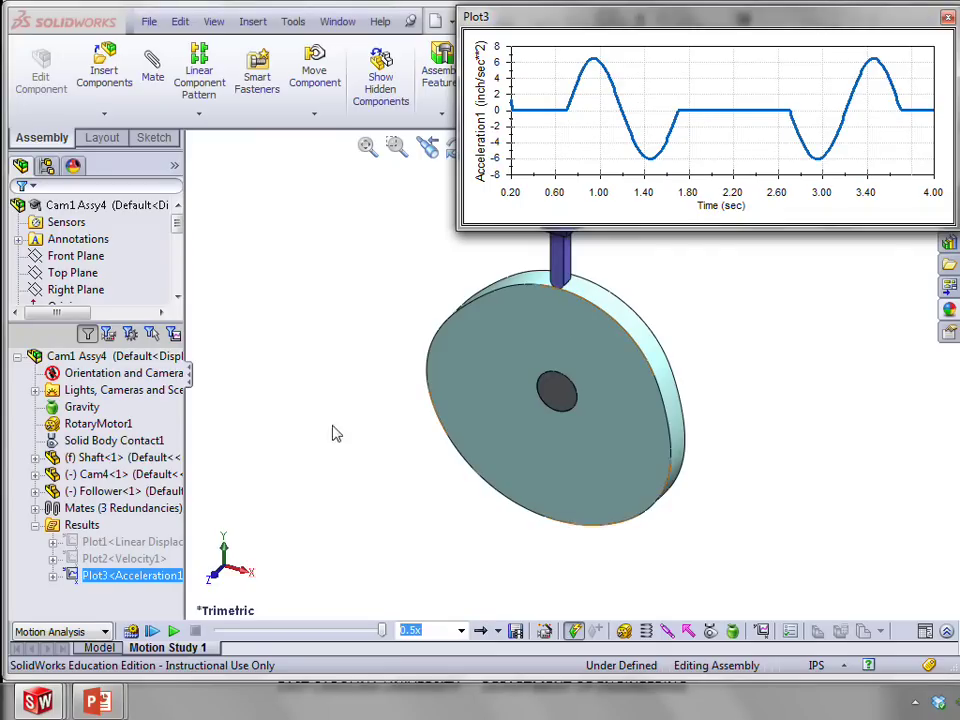
Show the Plot2 velocity graph (±2.0 inch/sec) below Plot3, plus the Plot1 displacement graph (5.2–6.2 inch).
left_click(149, 561, "ctrl")
left_click(150, 559)
right_click(150, 559)
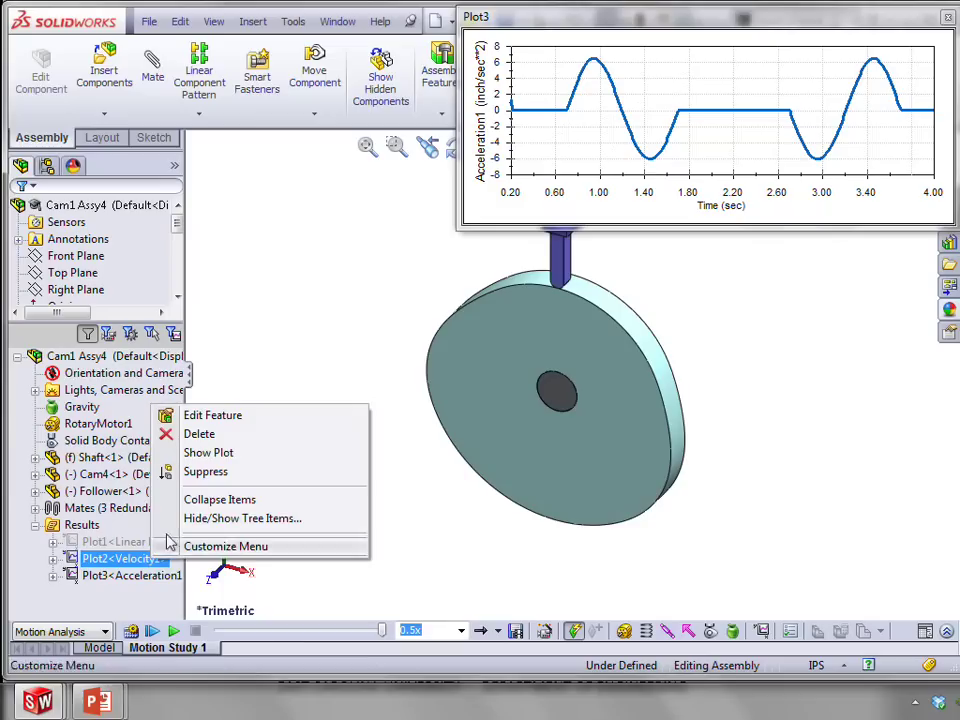
left_click(218, 455)
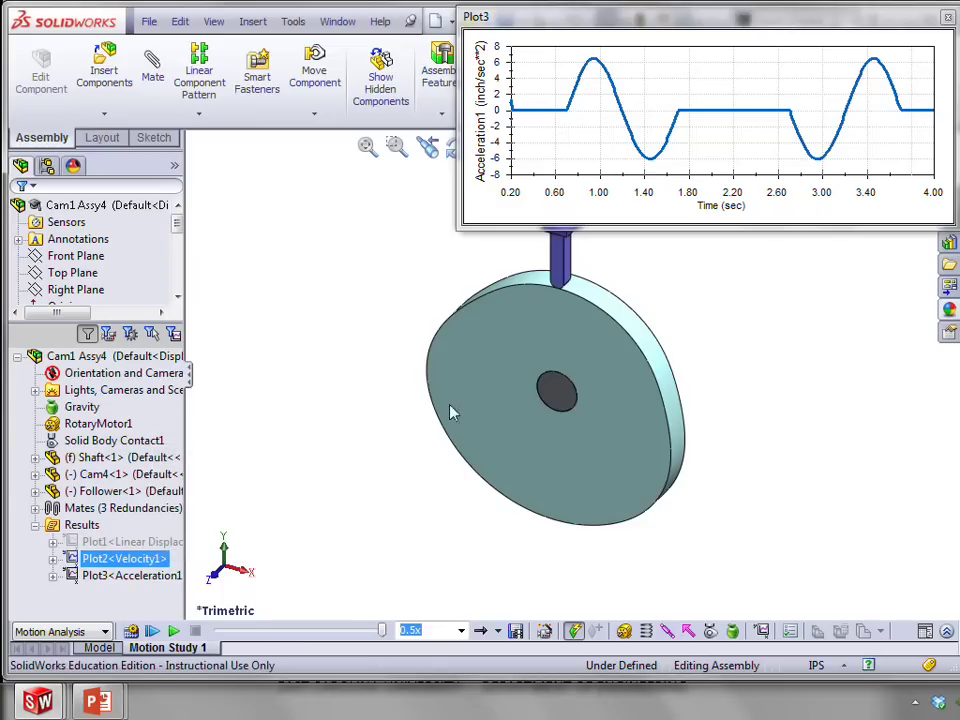
left_click_drag(735, 256, 728, 264)
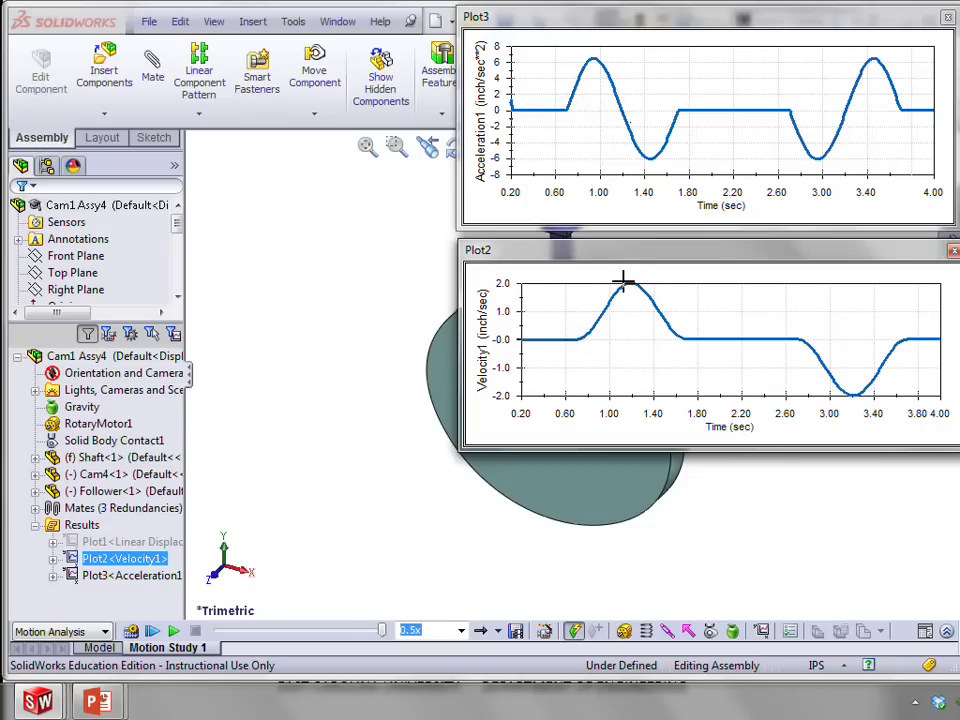
right_click(172, 541)
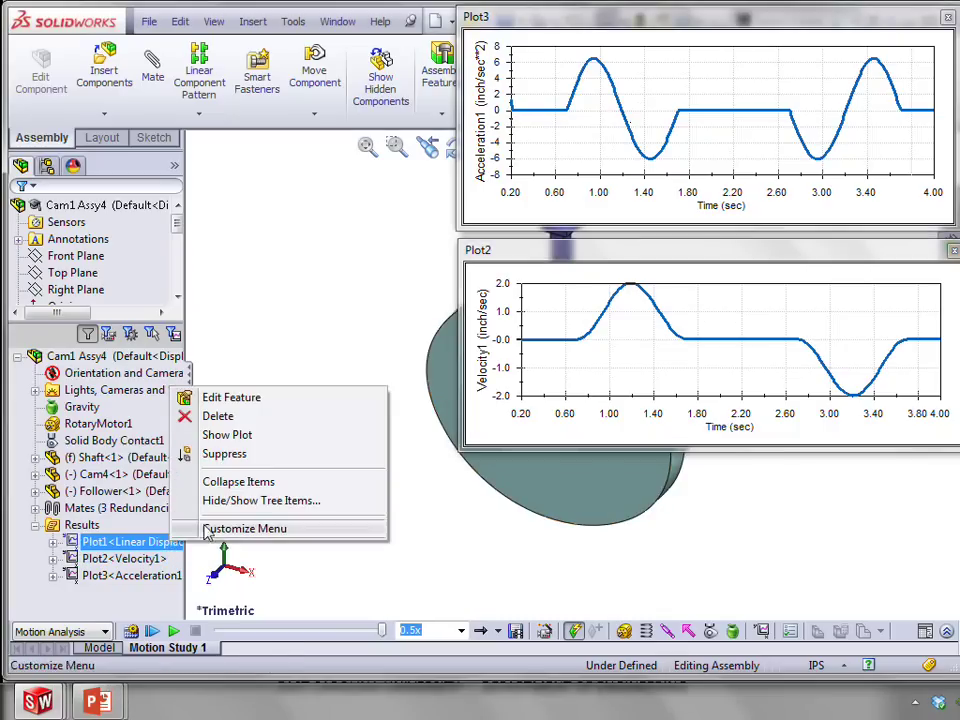
left_click(240, 436)
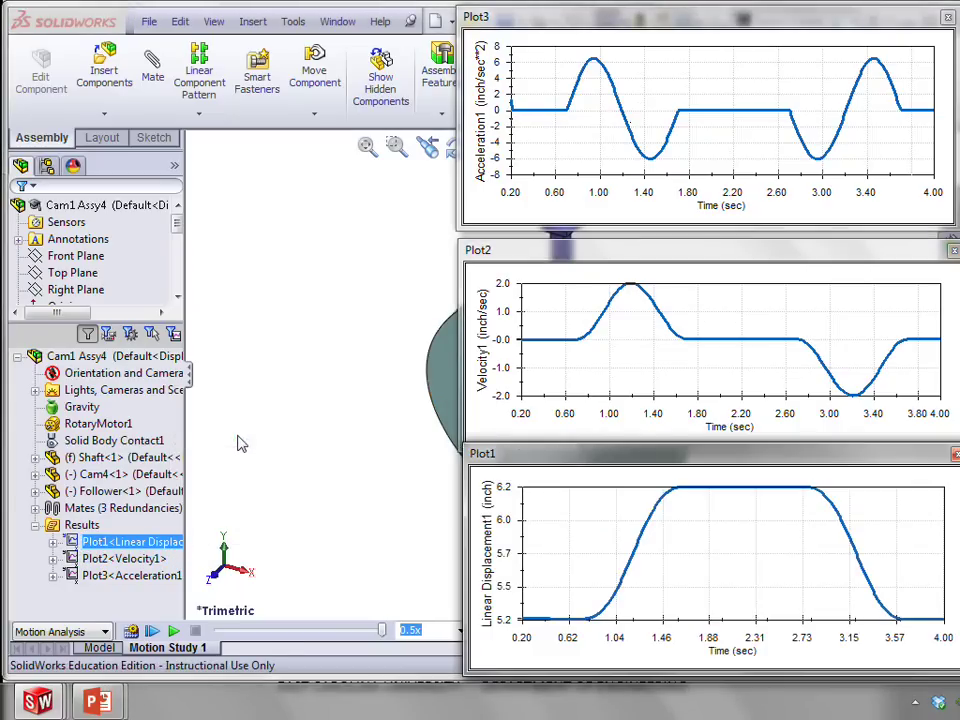